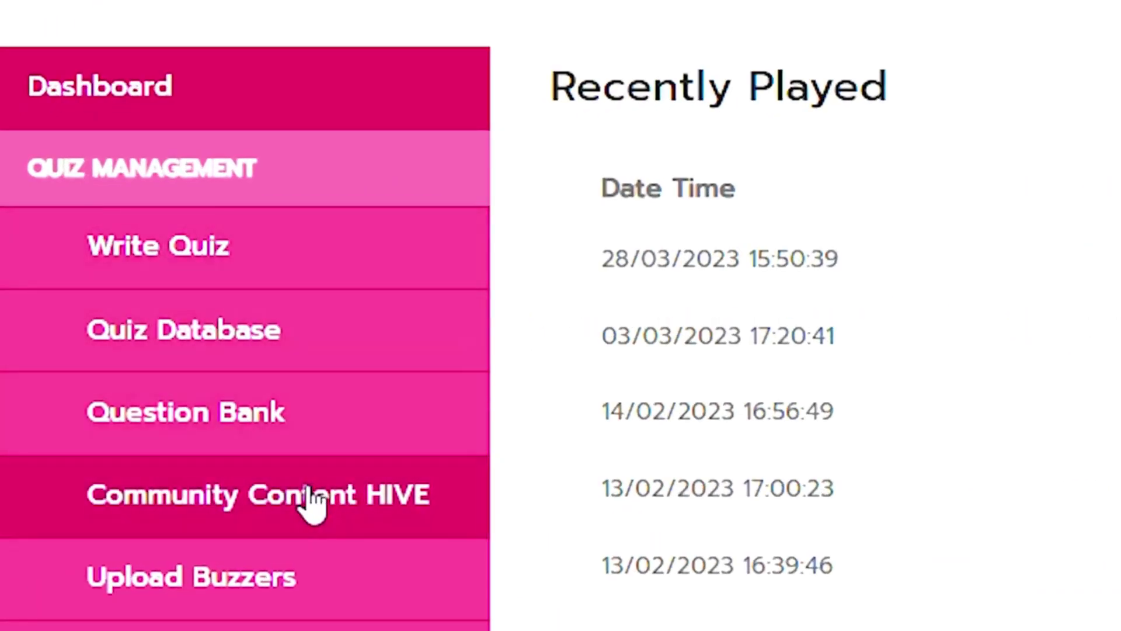
- View the Community Content HIVE list and go to the Quiz Database
click(313, 503)
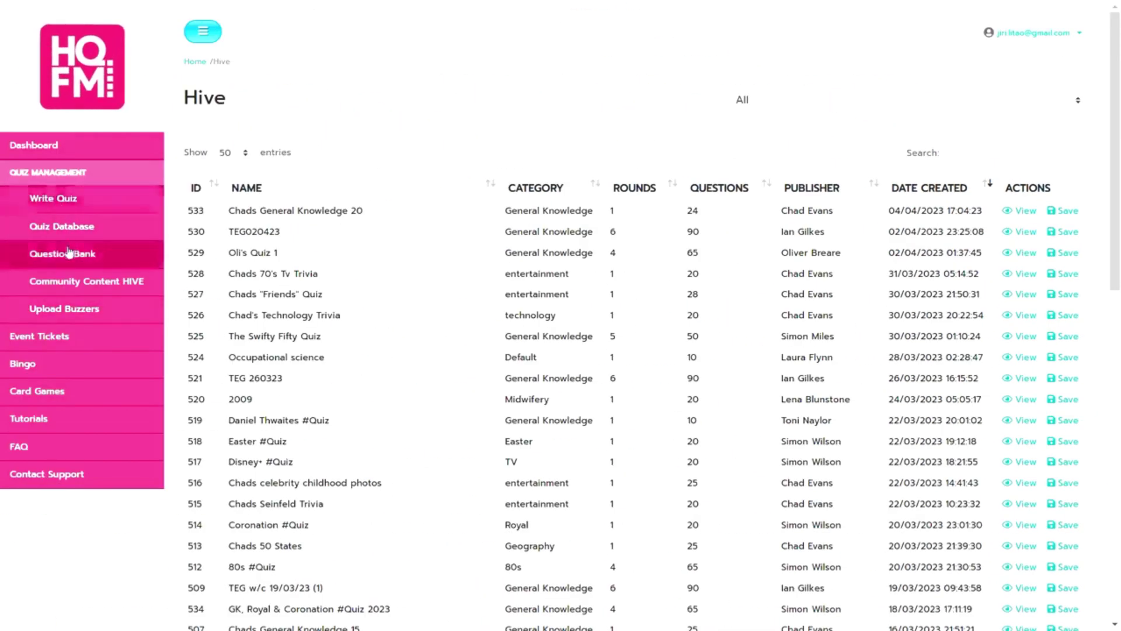
click(76, 225)
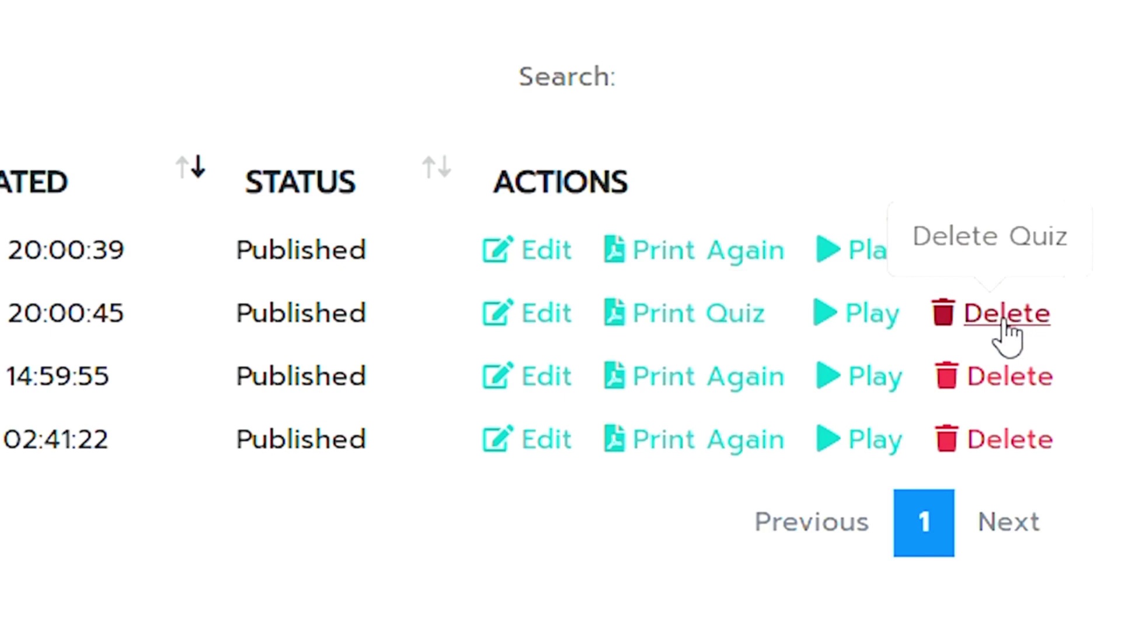
- Generate the answer sheets for Wk 13.03 Quiz 2 and preview their print settings without printing
click(671, 327)
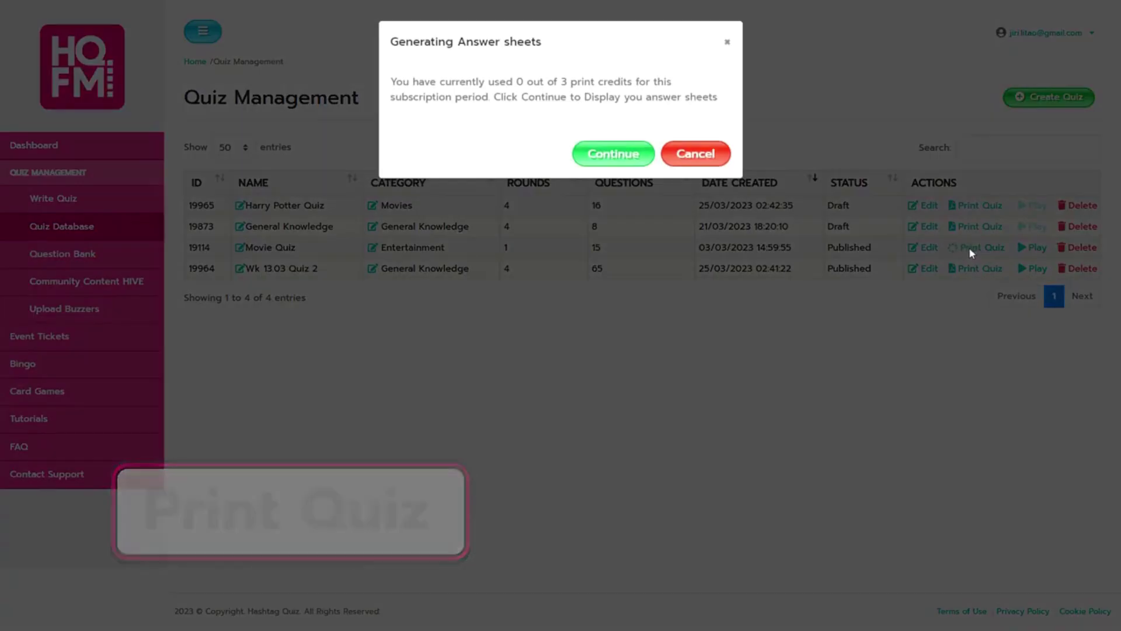
click(616, 153)
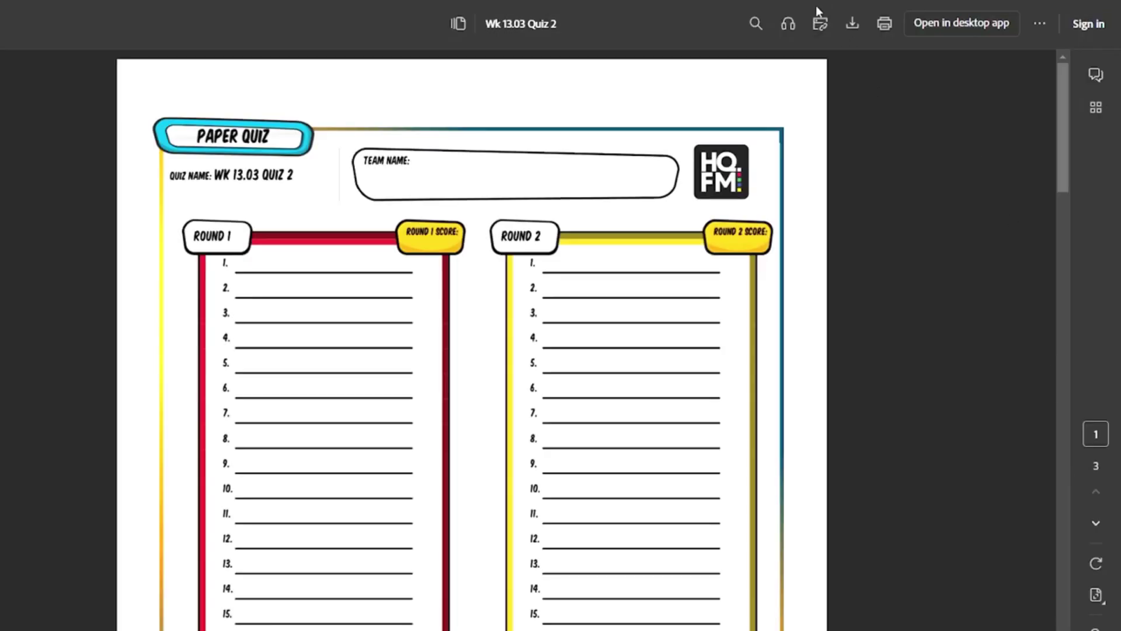
click(880, 27)
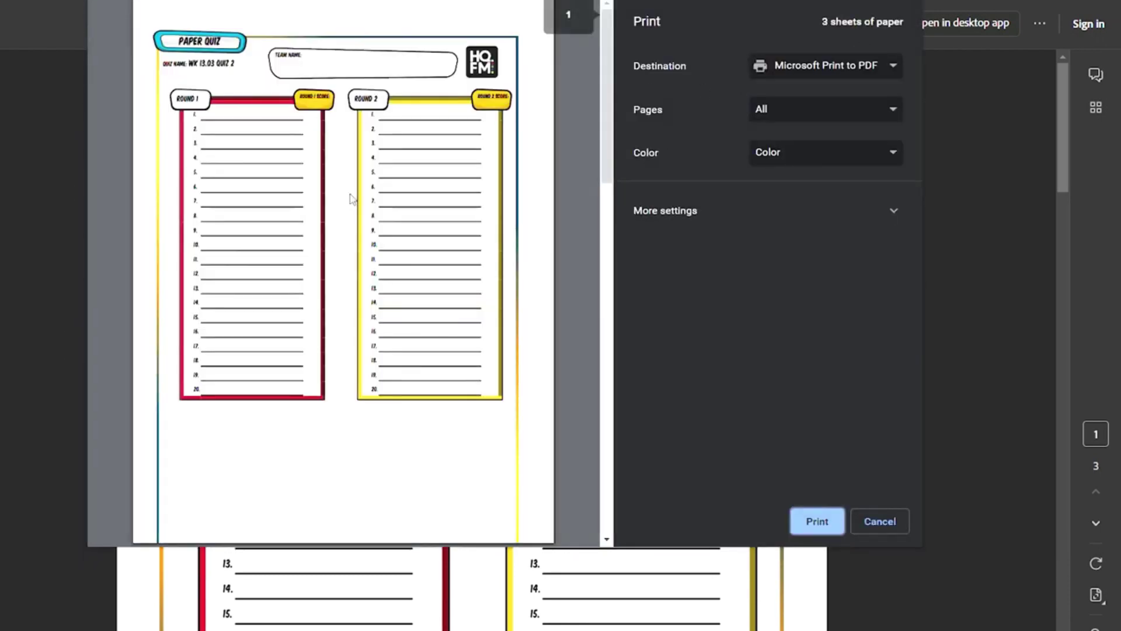
click(875, 522)
- Look through all pages of the Wk 13.03 Quiz 2 answer sheets, checking the round layouts and the picture questions
scroll(555, 321, down, 4)
scroll(298, 385, down, 8)
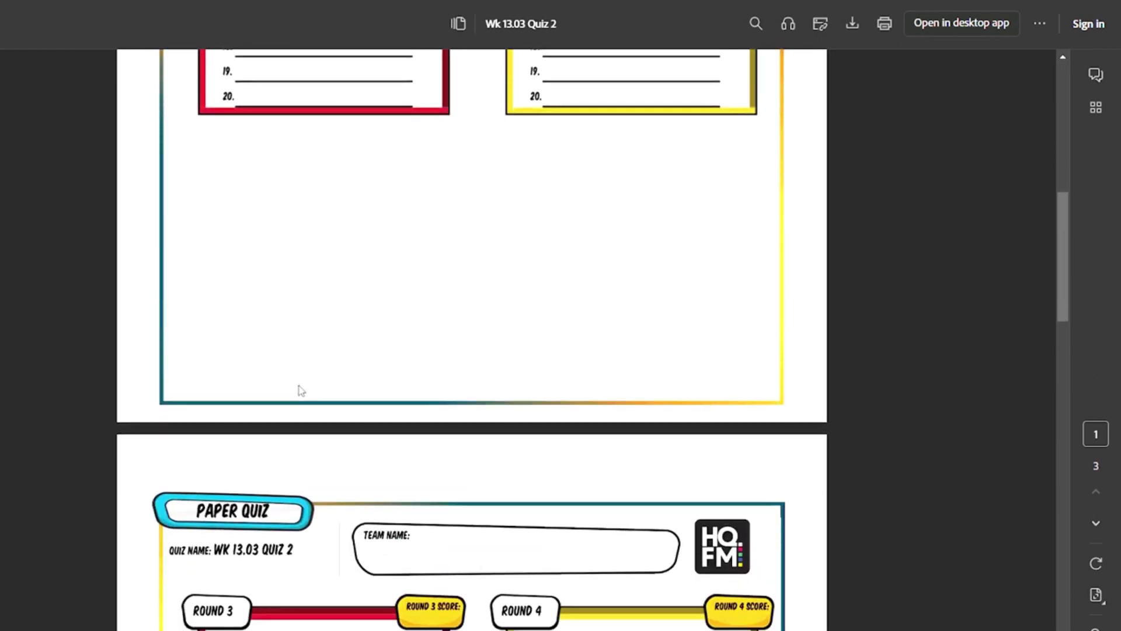
scroll(292, 394, down, 8)
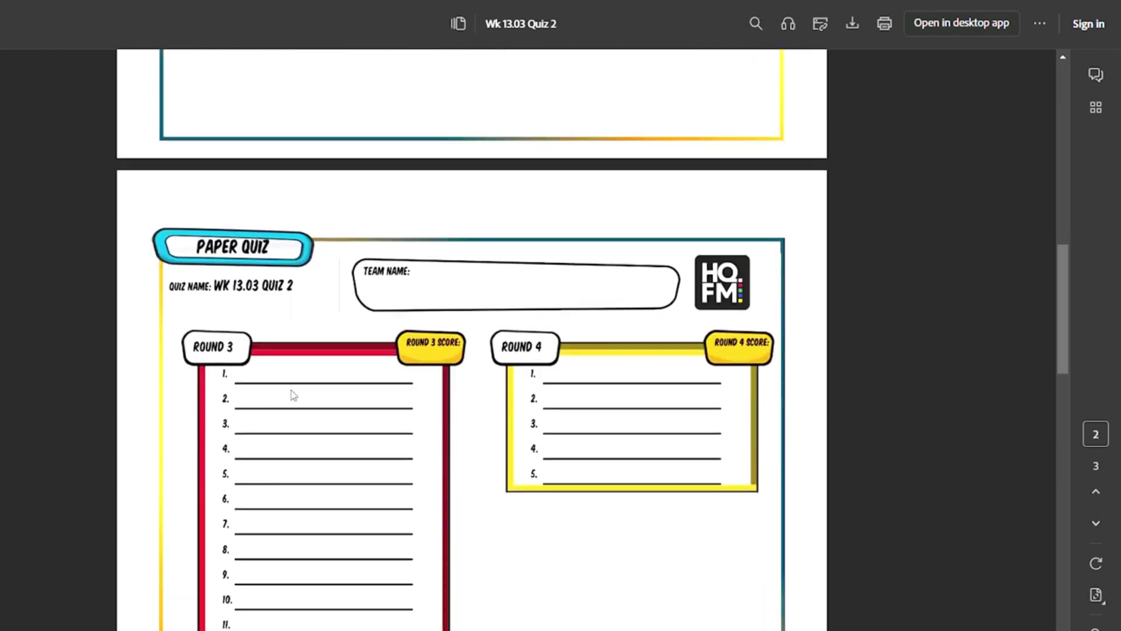
scroll(294, 395, down, 8)
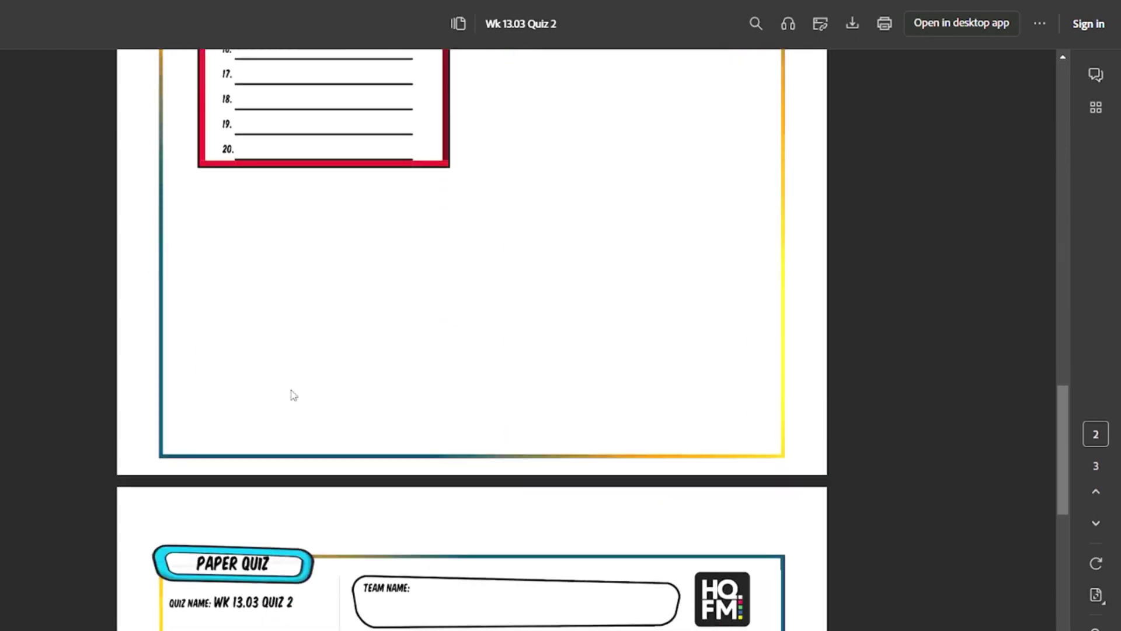
scroll(297, 395, down, 3)
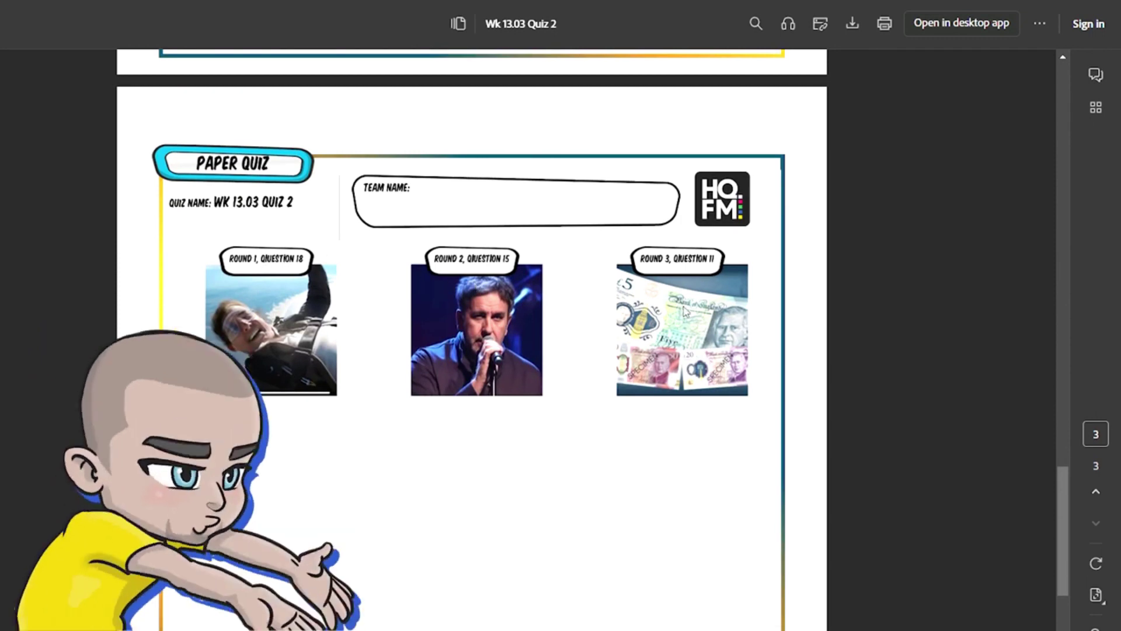
scroll(621, 368, up, 5)
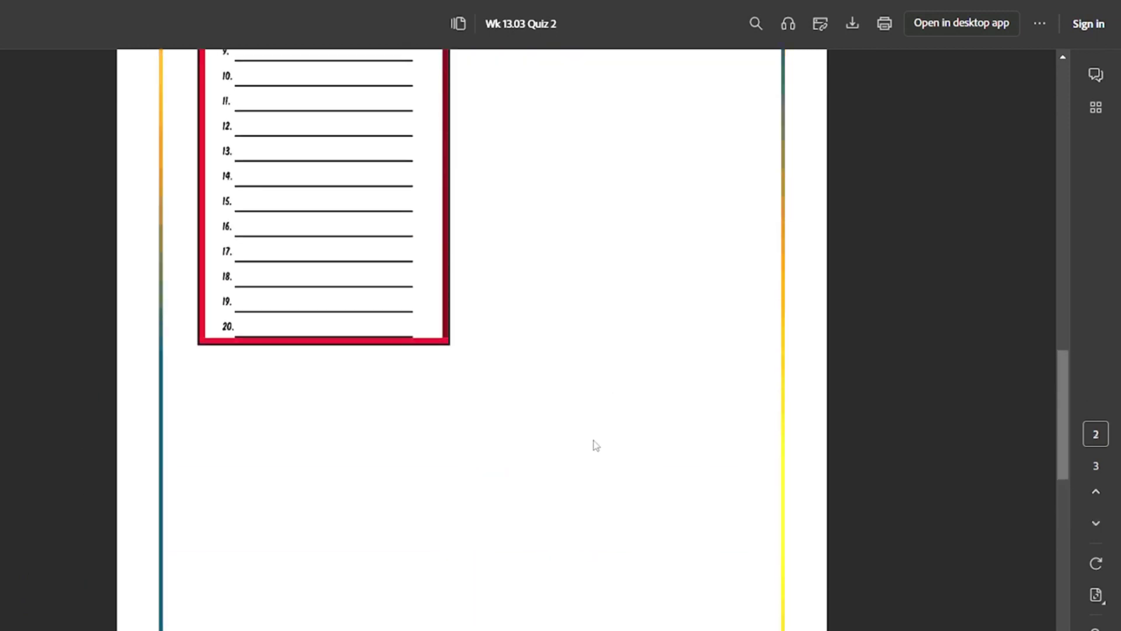
scroll(583, 455, up, 10)
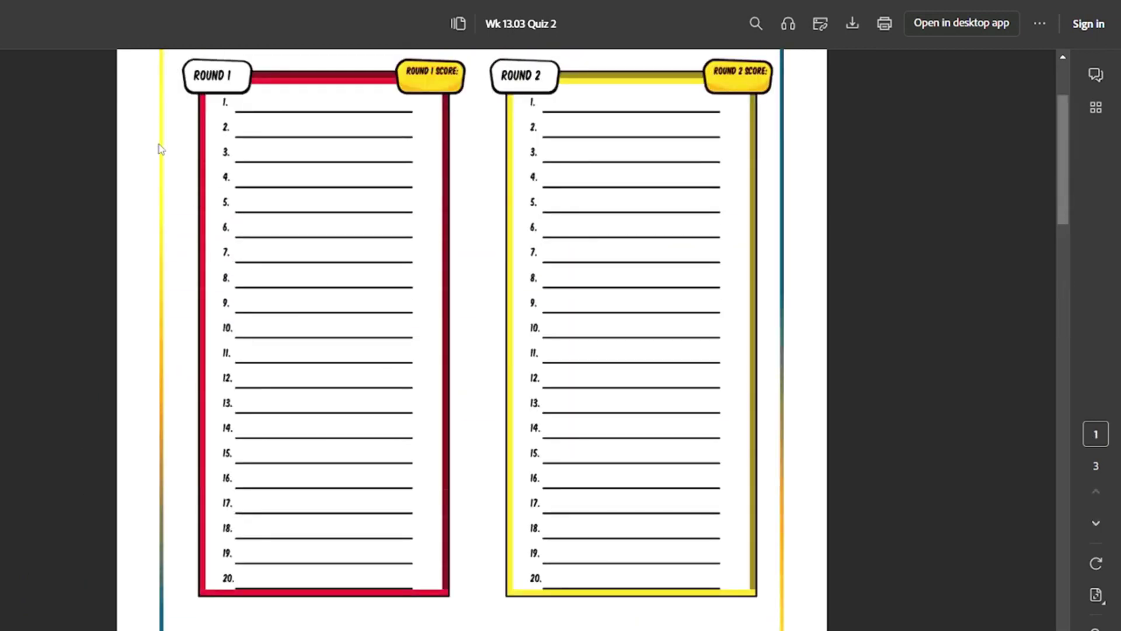
scroll(310, 343, down, 10)
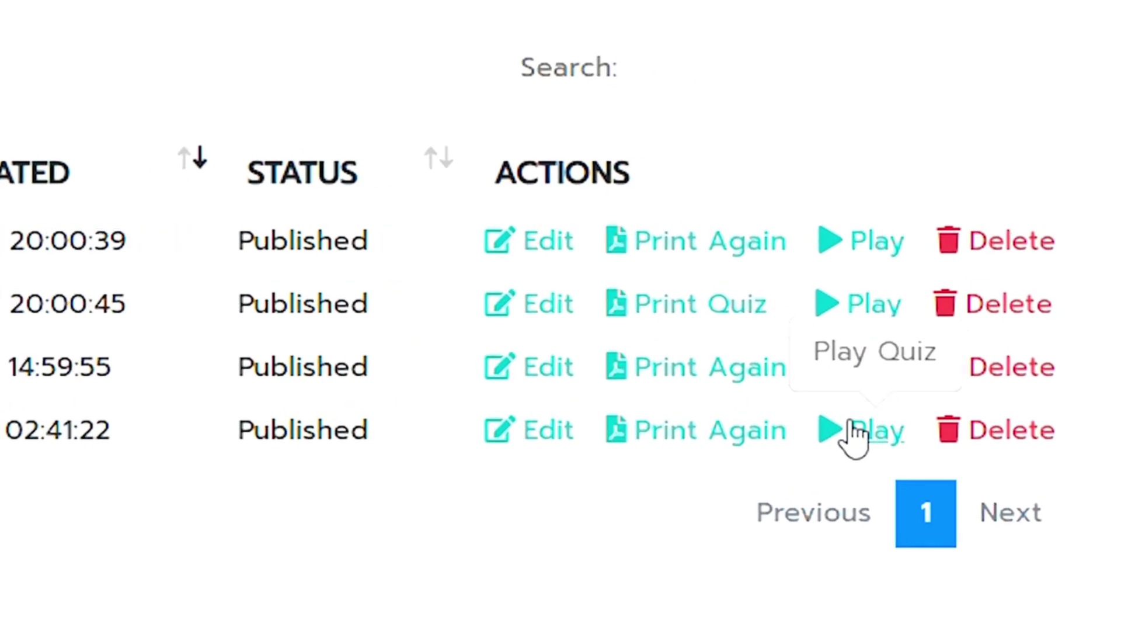
- Play Wk 13.03 Quiz 2 from the quiz database, reselecting it as the quiz and choosing the Paper Quiz mode
click(855, 438)
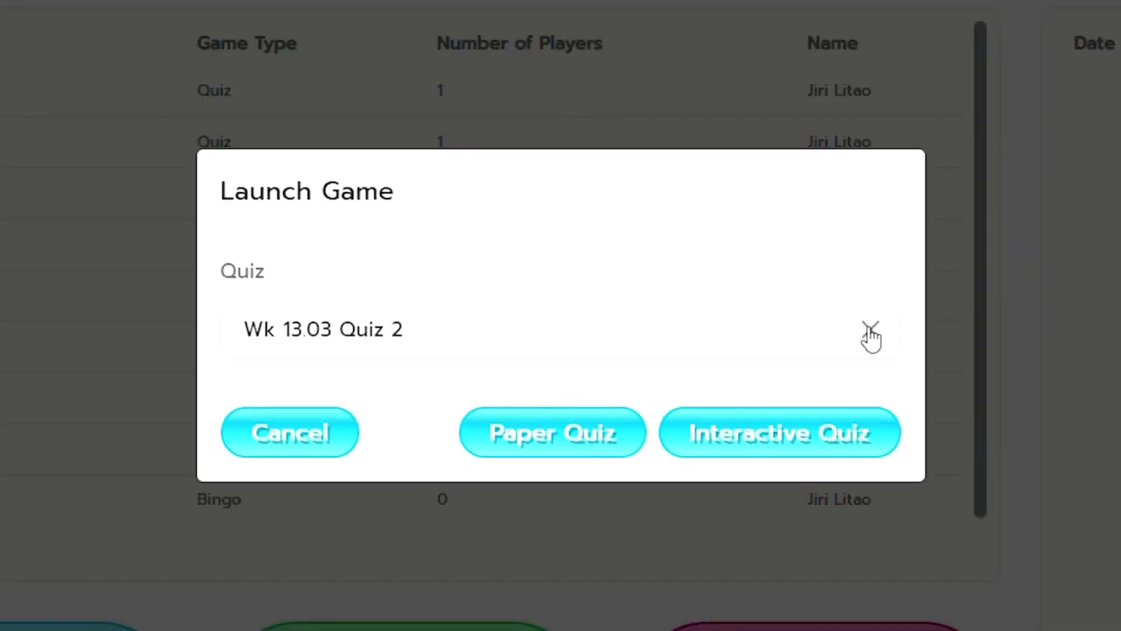
click(684, 351)
click(872, 328)
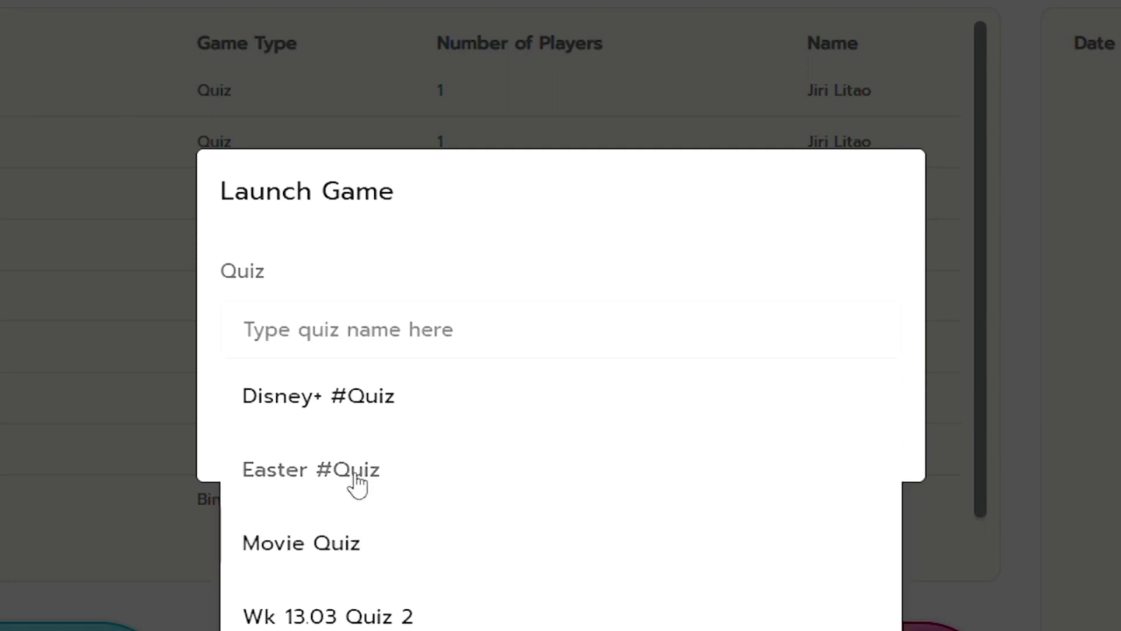
click(325, 617)
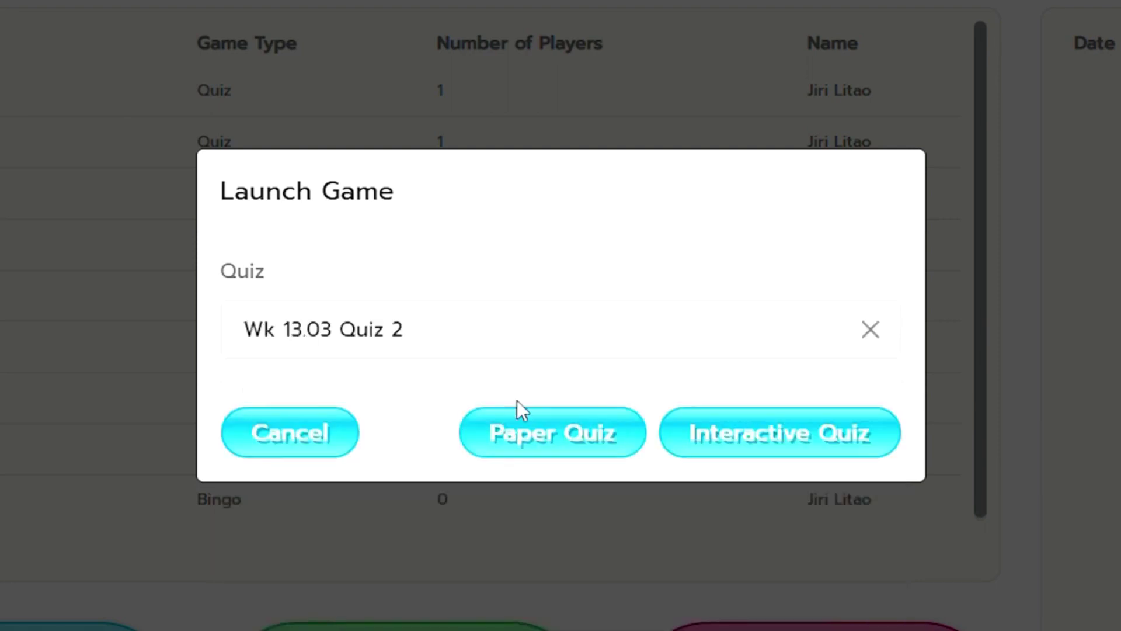
click(569, 440)
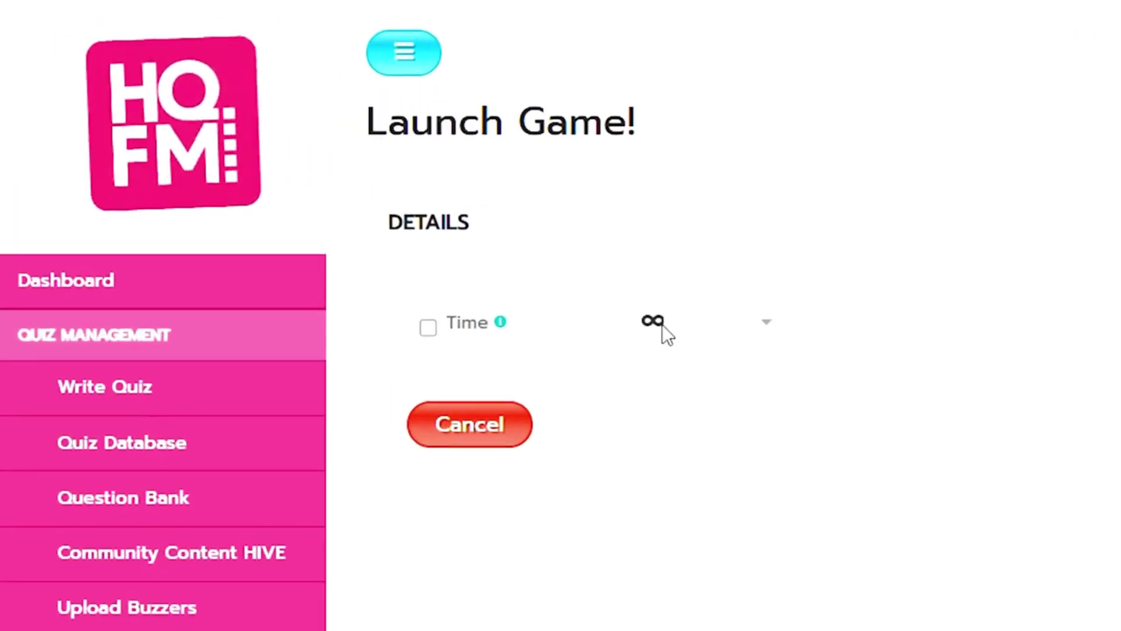
- Enable the Time option with a value of 10 and launch the game
click(427, 328)
click(680, 325)
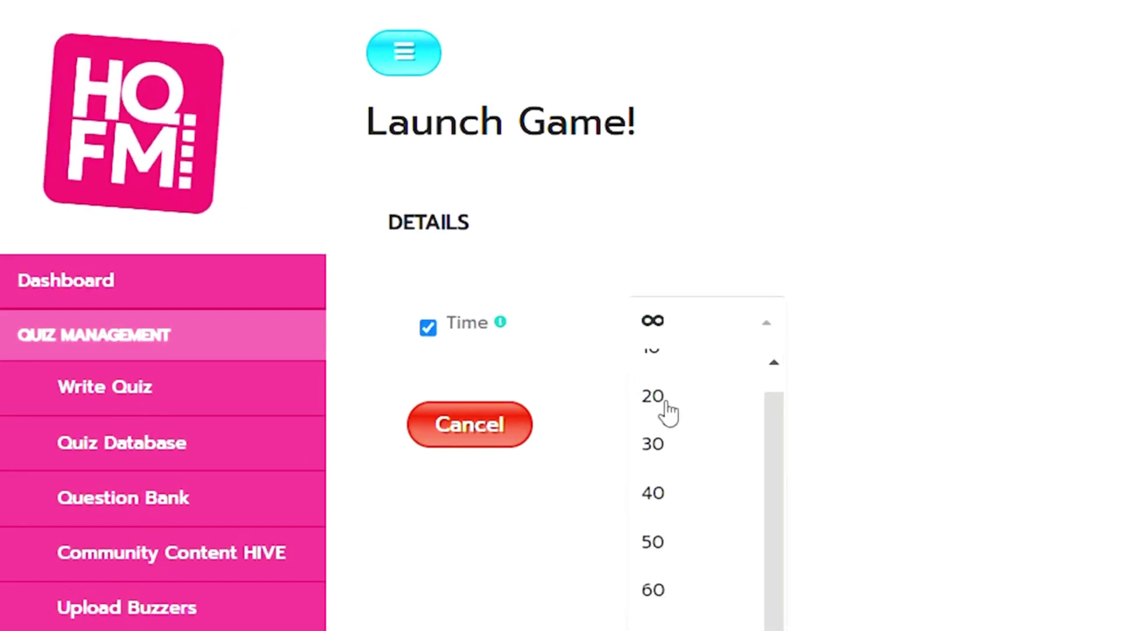
click(650, 379)
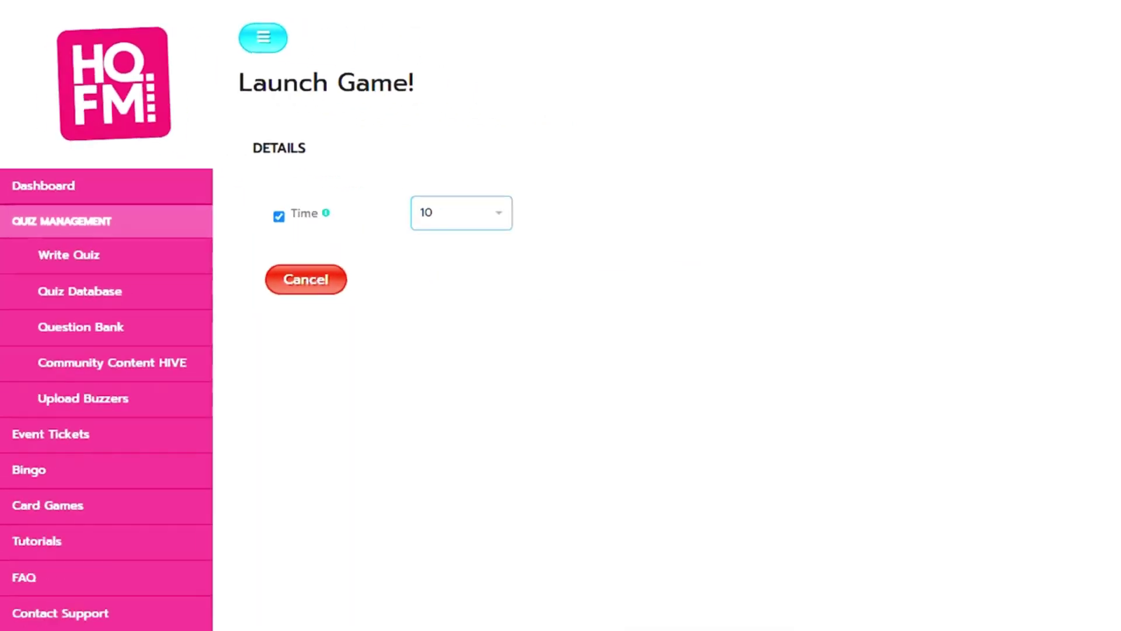
click(1054, 222)
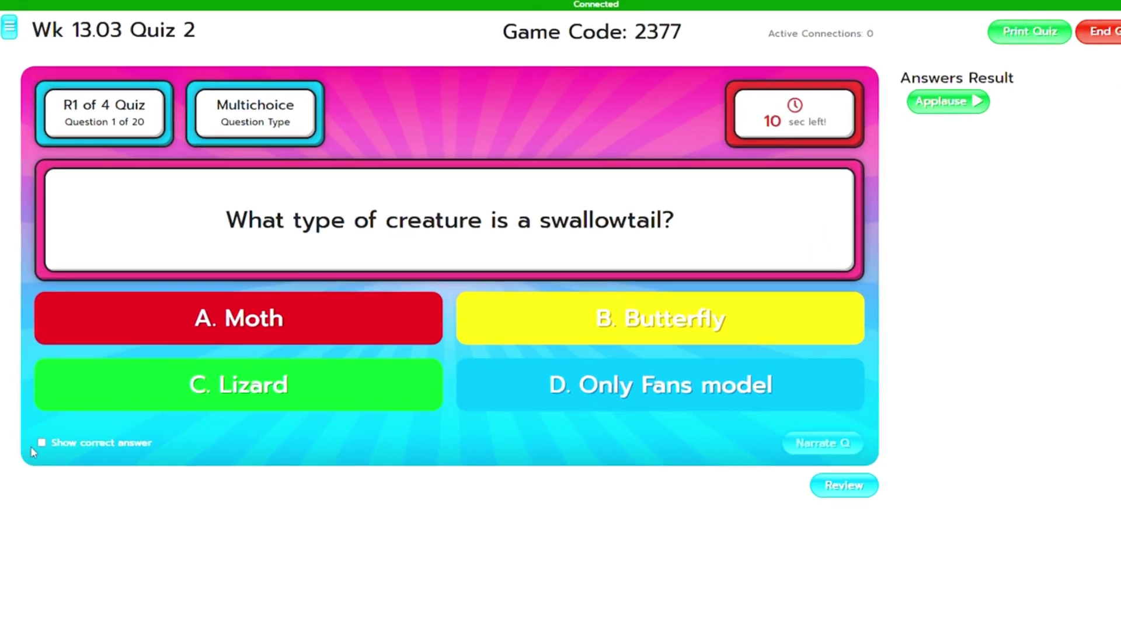
- Run the first question by briefly showing its correct answer, starting its timer and advancing to the next question
click(39, 417)
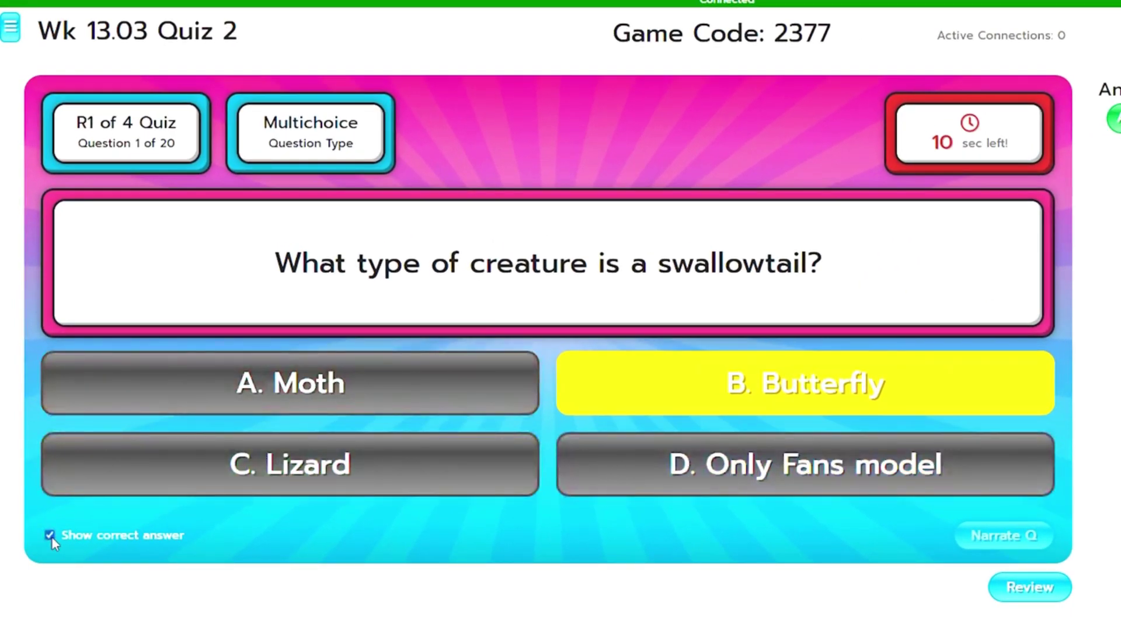
click(50, 535)
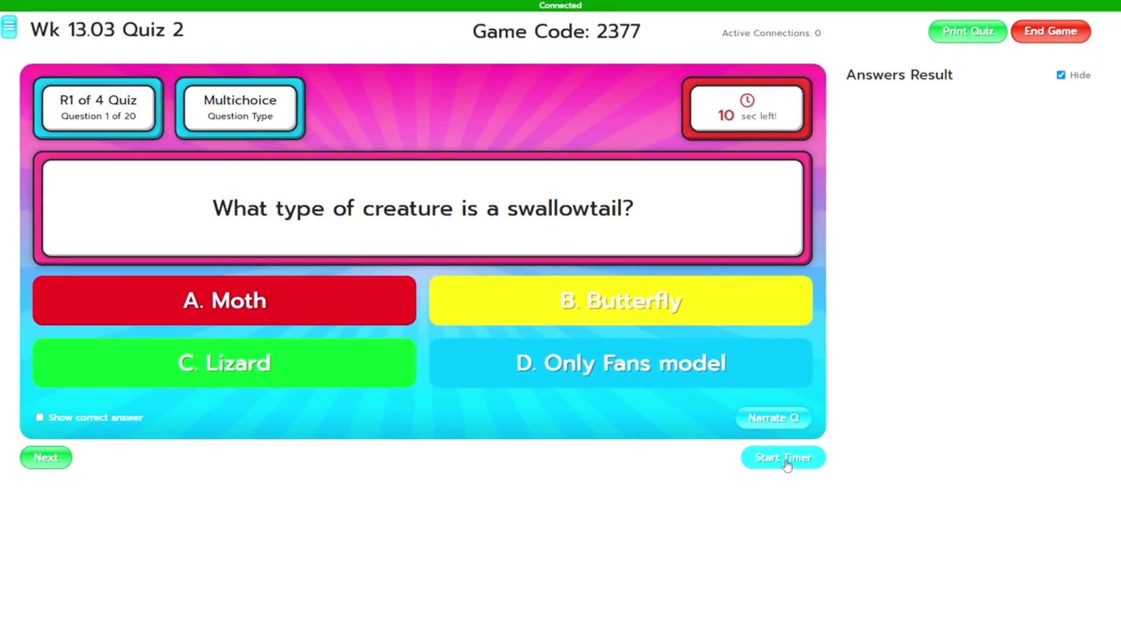
click(786, 461)
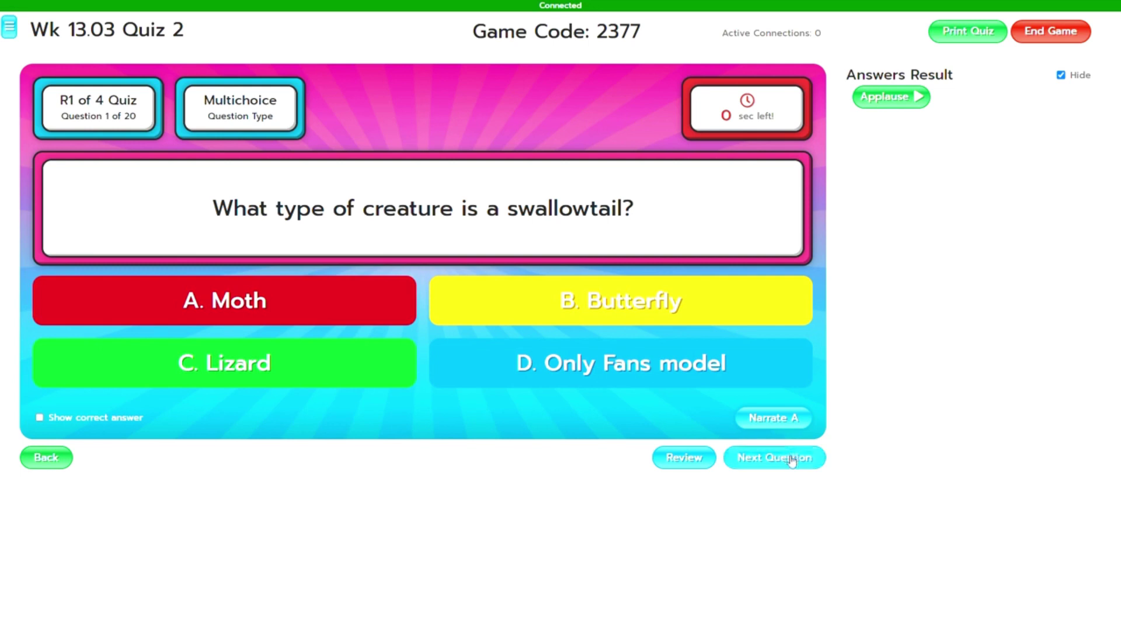
click(788, 458)
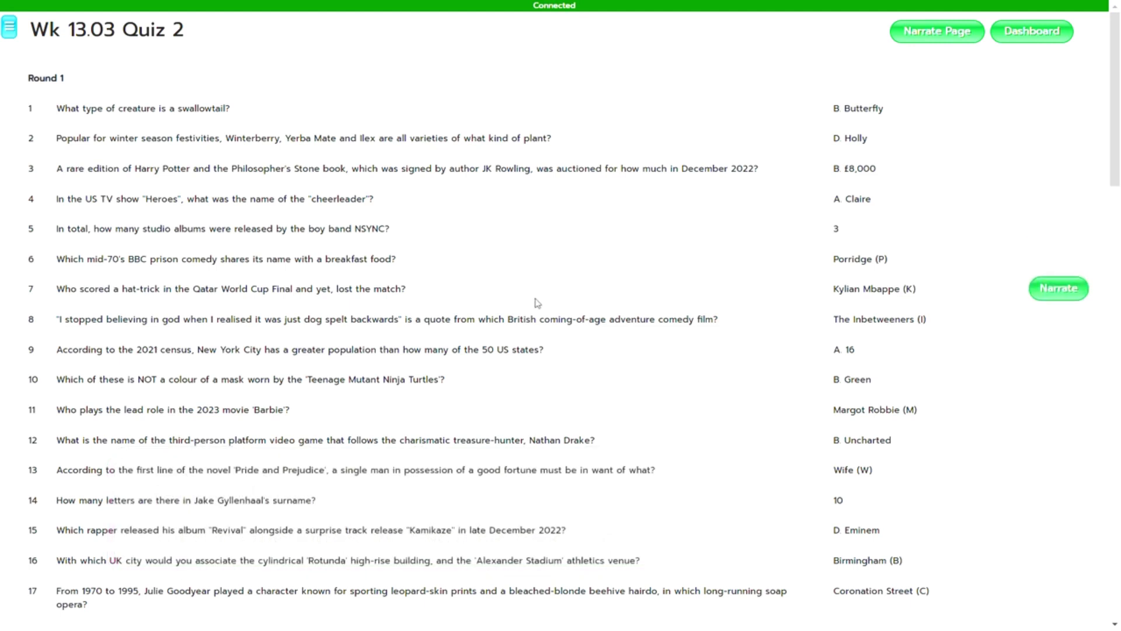
- Review the questions and correct answers of Wk 13.03 Quiz 2 across its rounds, returning to Round 1
scroll(533, 303, down, 6)
scroll(533, 327, down, 9)
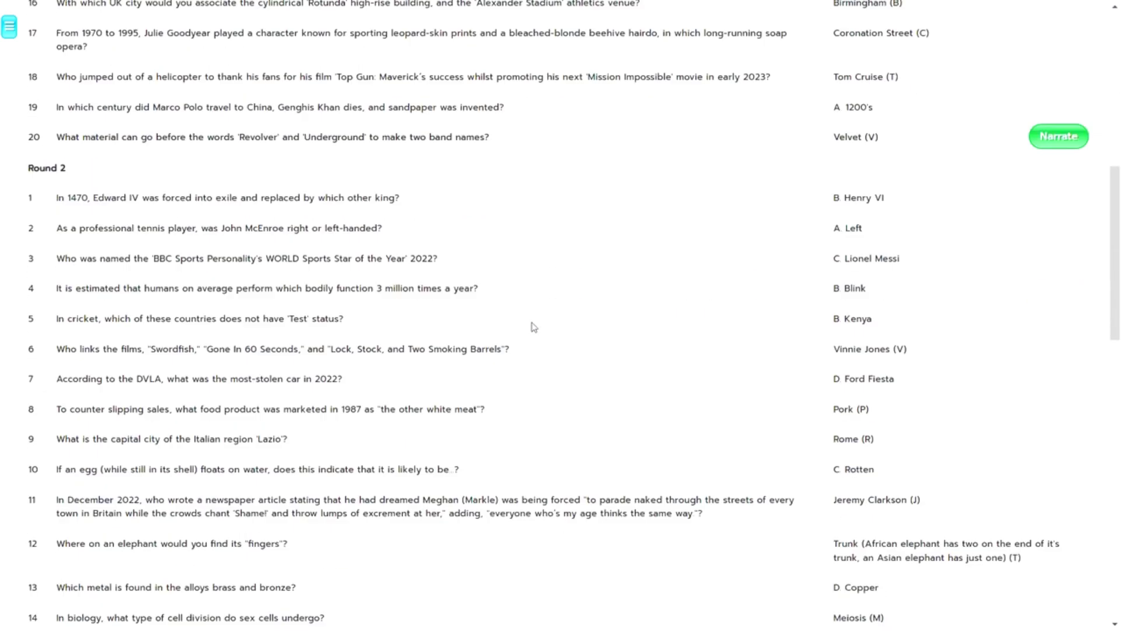
scroll(533, 327, down, 4)
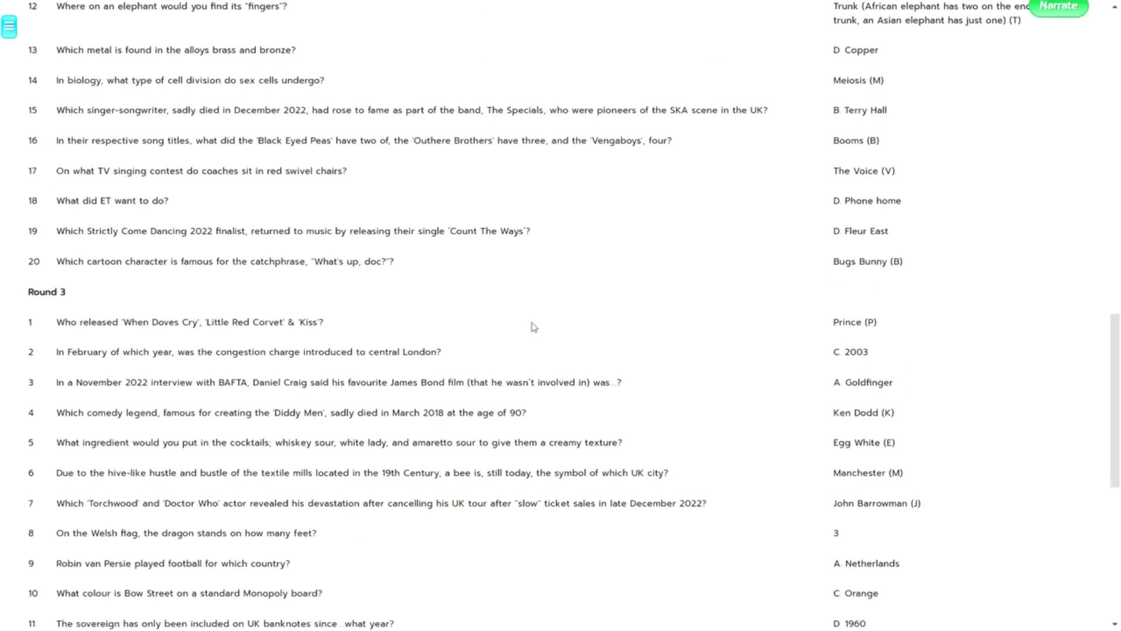
scroll(533, 327, up, 16)
scroll(535, 327, up, 3)
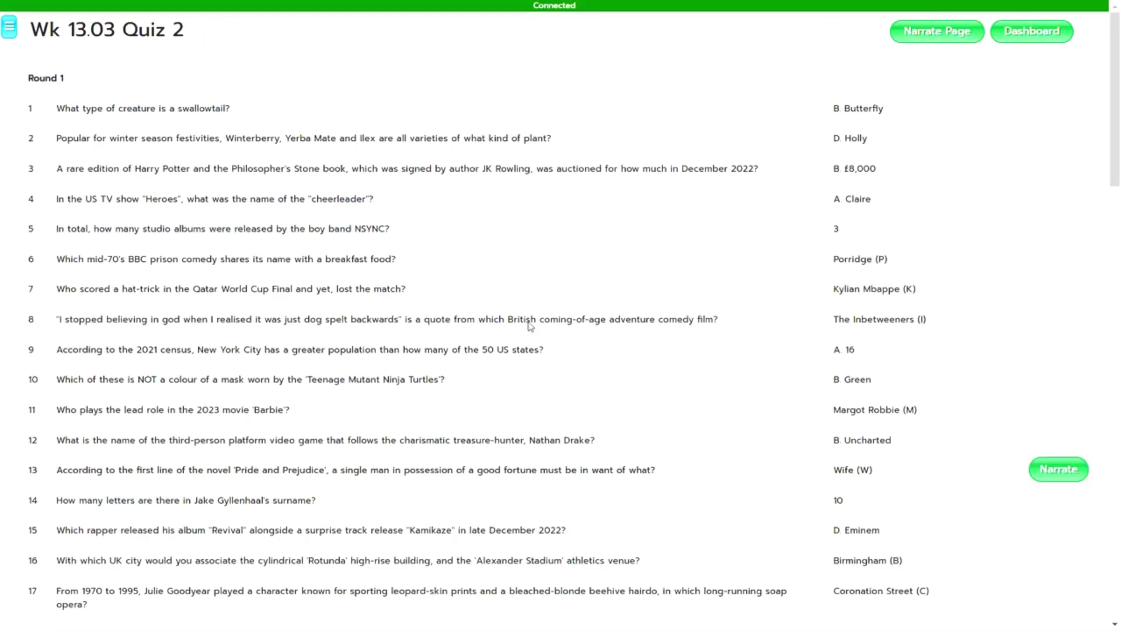